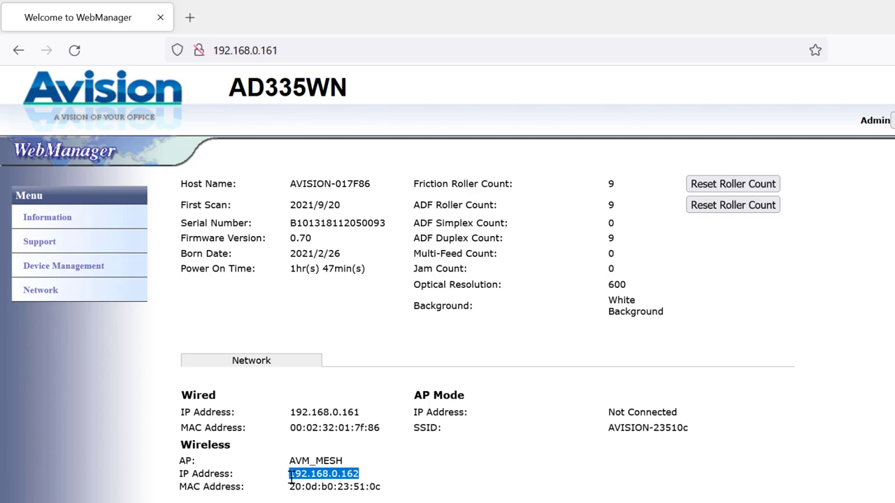
# Copy the scanner's wireless IP address 192.168.0.162 and load its WebManager page in a new browser tab
pyautogui.hotkey('ctrl', 'c')
pyautogui.hotkey('ctrl', 't')
pyautogui.hotkey('ctrl', 'v')
pyautogui.press('Return')
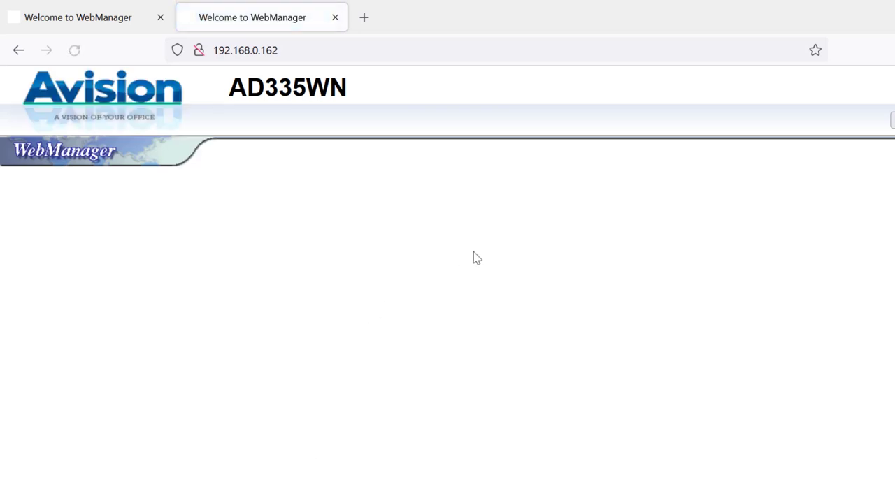
pyautogui.scroll(-3, 473, 259)
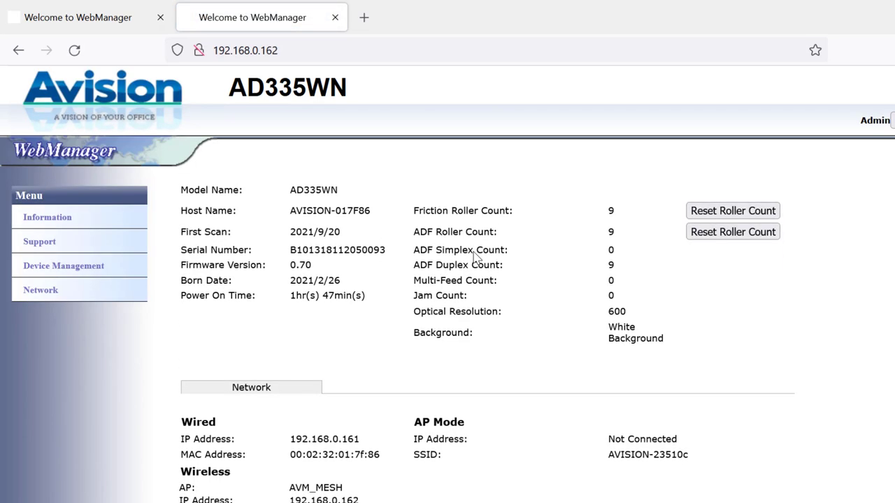
pyautogui.scroll(3, 463, 349)
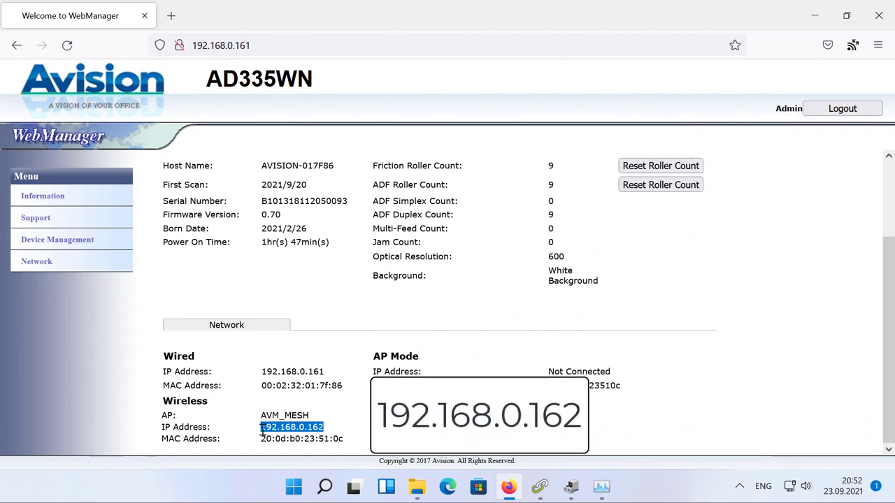
pyautogui.hotkey('ctrl', 't')
pyautogui.hotkey('ctrl', 'v')
pyautogui.press('Return')
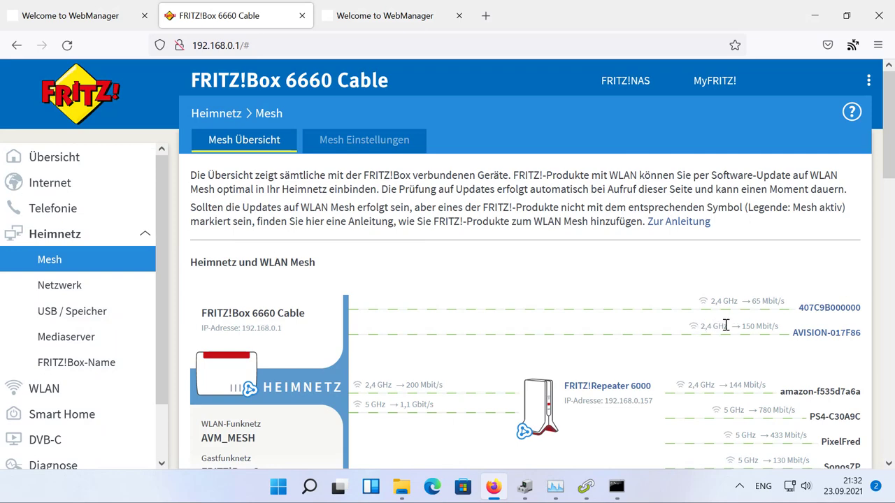
# Open the FRITZ!Box details of AVISION-017F86, enable always assigning this device the same IPv4 address, and save the setting
pyautogui.scroll(-10, 592, 316)
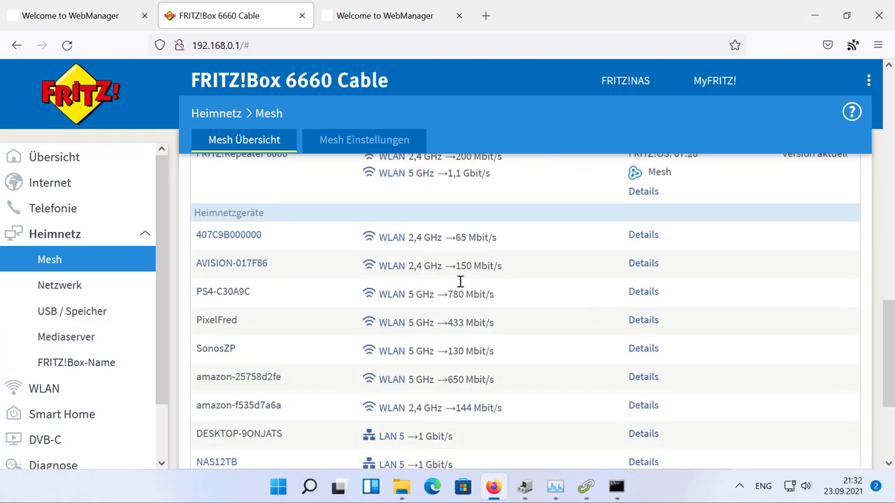
pyautogui.click(644, 265)
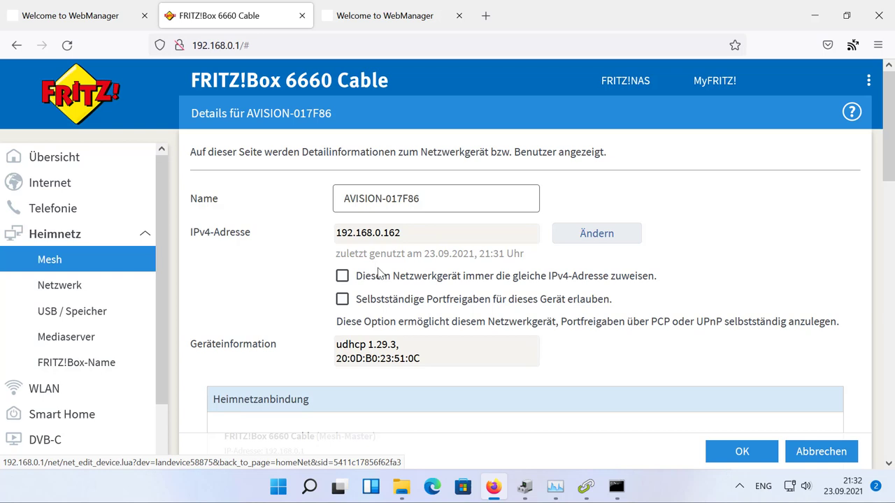
pyautogui.click(343, 276)
pyautogui.scroll(-5, 586, 304)
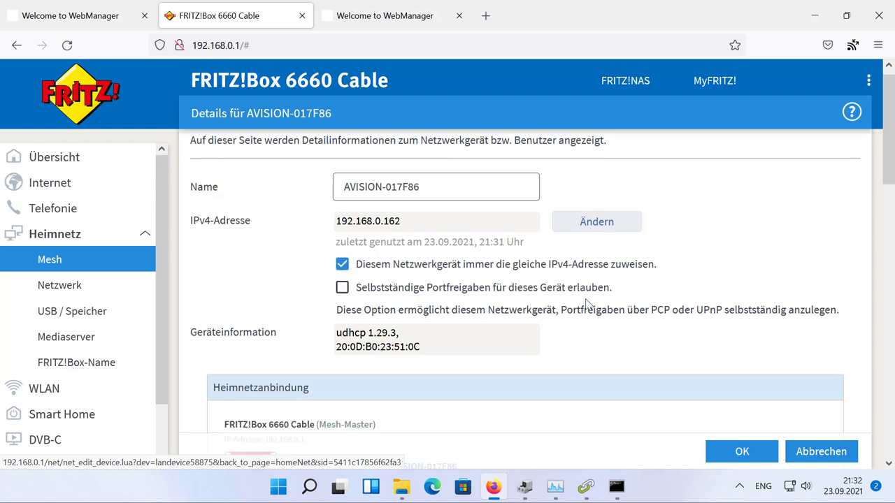
pyautogui.scroll(-8, 586, 304)
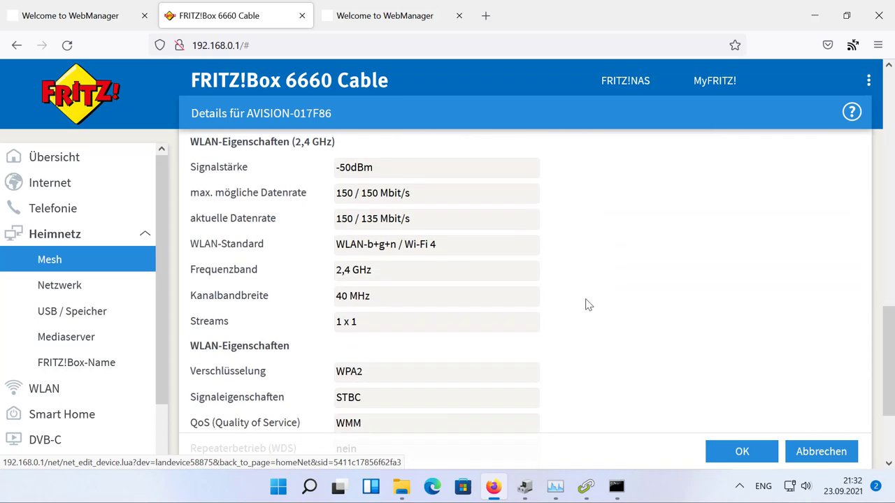
pyautogui.scroll(-2, 585, 304)
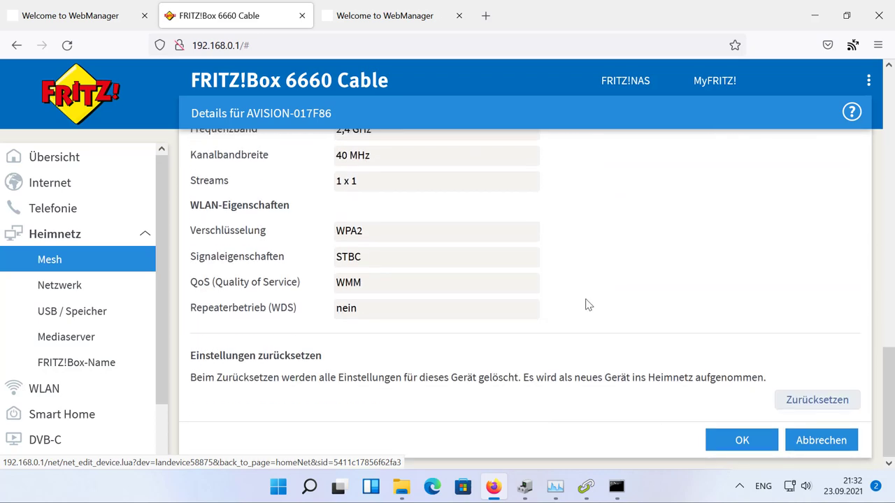
pyautogui.scroll(1, 586, 304)
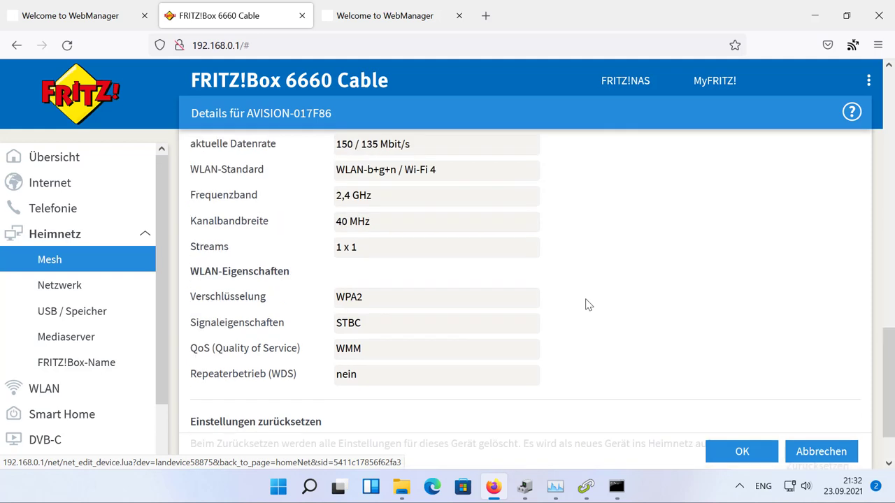
pyautogui.click(720, 452)
pyautogui.moveTo(616, 487)
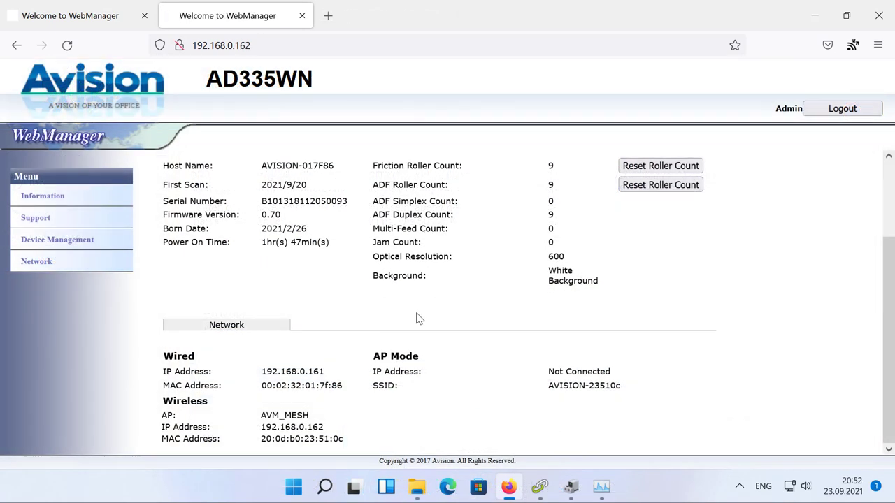
pyautogui.scroll(3, 417, 318)
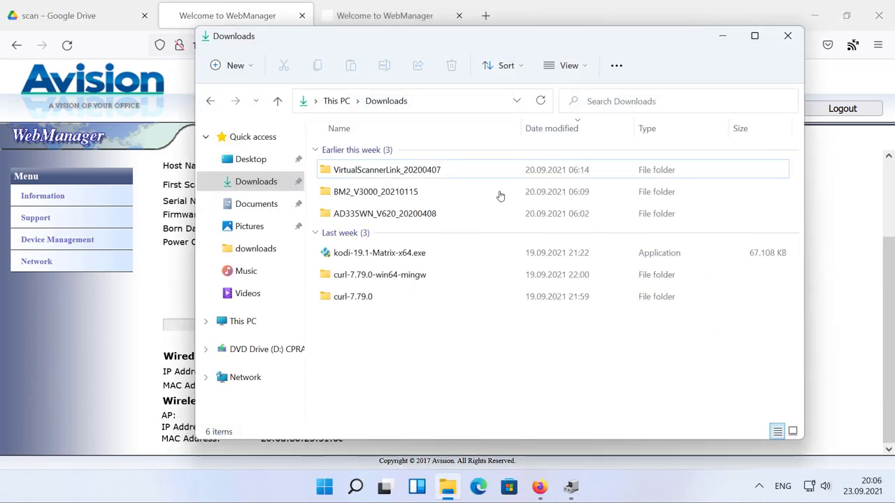
# Run Setup.exe from the VirtualScannerLink_20200407 download folder and install Virtual Scanner with the wizard's default settings
pyautogui.click(411, 173)
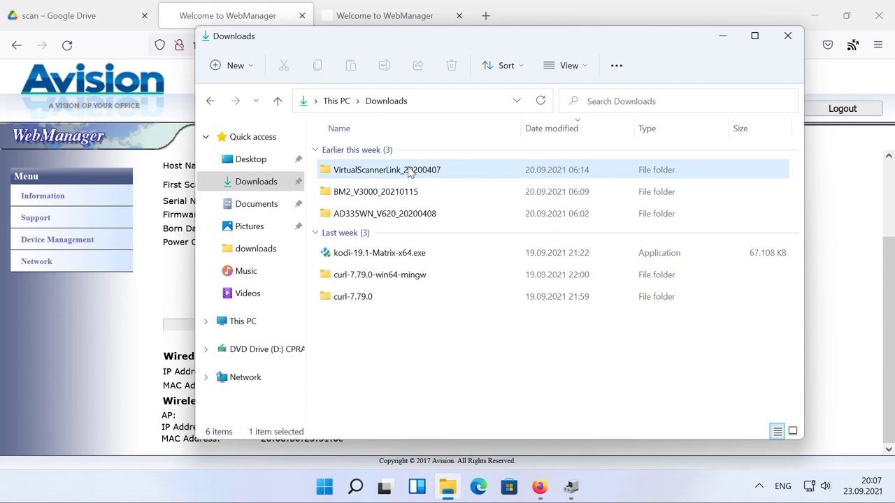
pyautogui.doubleClick(410, 172)
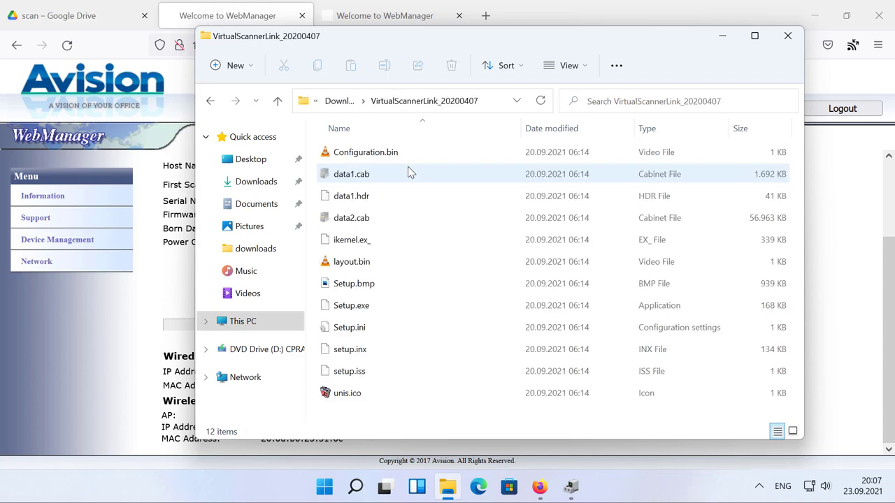
pyautogui.doubleClick(360, 307)
pyautogui.click(361, 358)
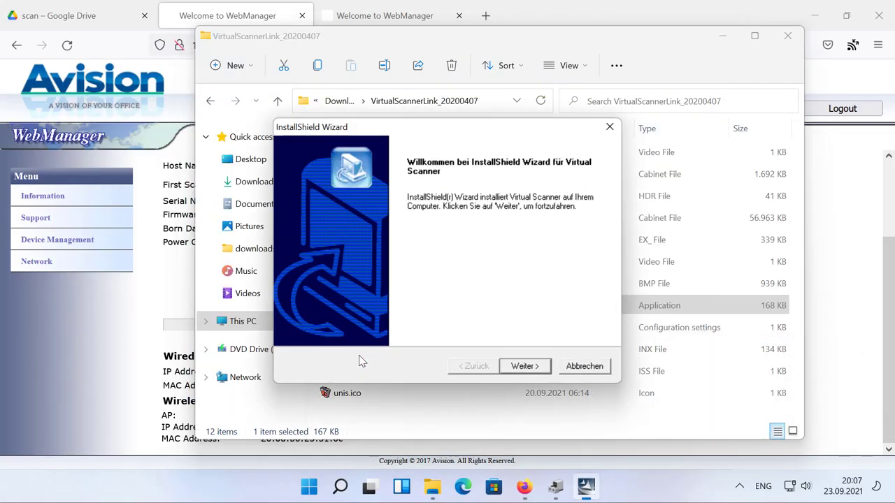
pyautogui.click(531, 367)
pyautogui.click(526, 365)
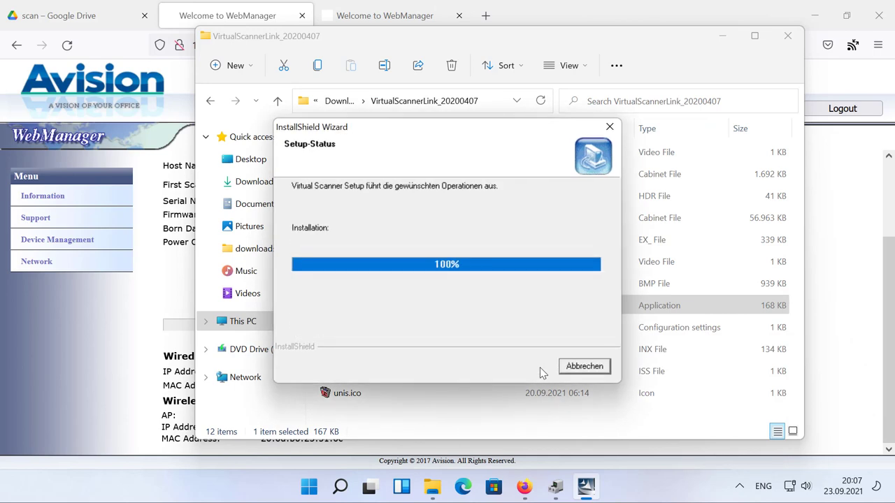
pyautogui.click(543, 371)
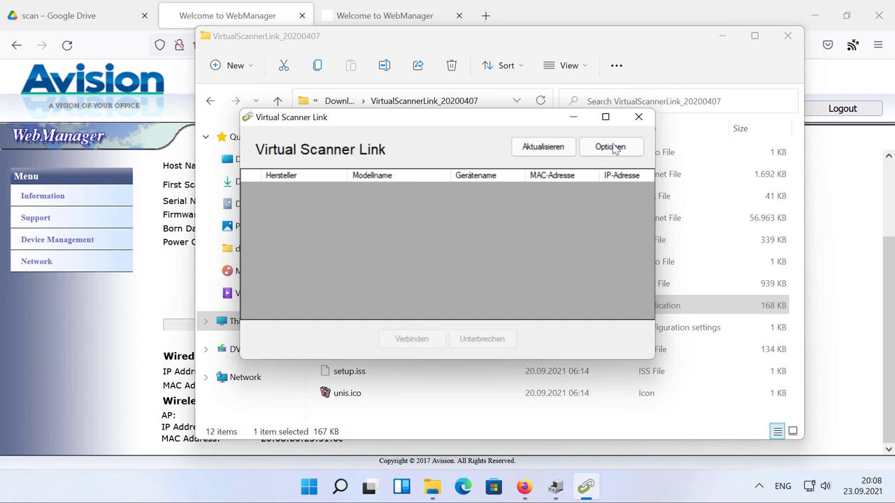
# Add 192.168.0.162 as a search address in the Virtual Scanner Link options and save them
pyautogui.click(610, 146)
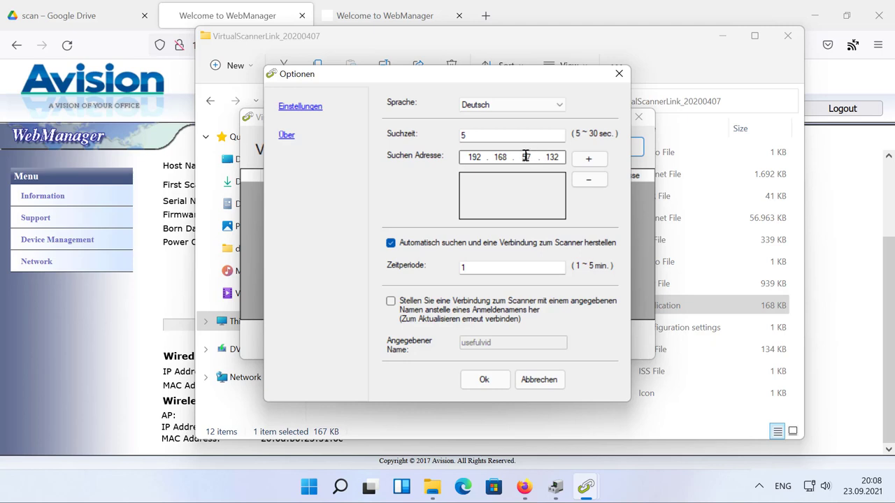
pyautogui.moveTo(526, 157); pyautogui.dragTo(537, 156)
pyautogui.press('BackSpace')
pyautogui.press('BackSpace')
pyautogui.write('0')
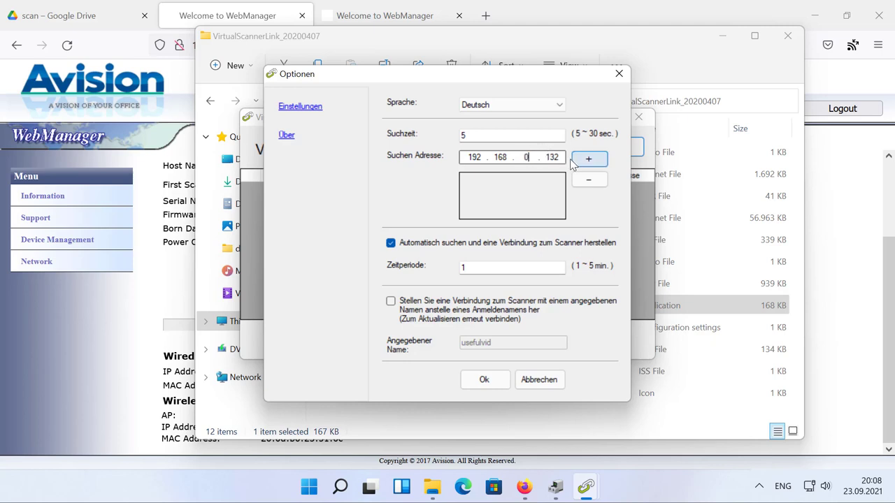
pyautogui.press('.')
pyautogui.write('161')
pyautogui.press('BackSpace')
pyautogui.write('2')
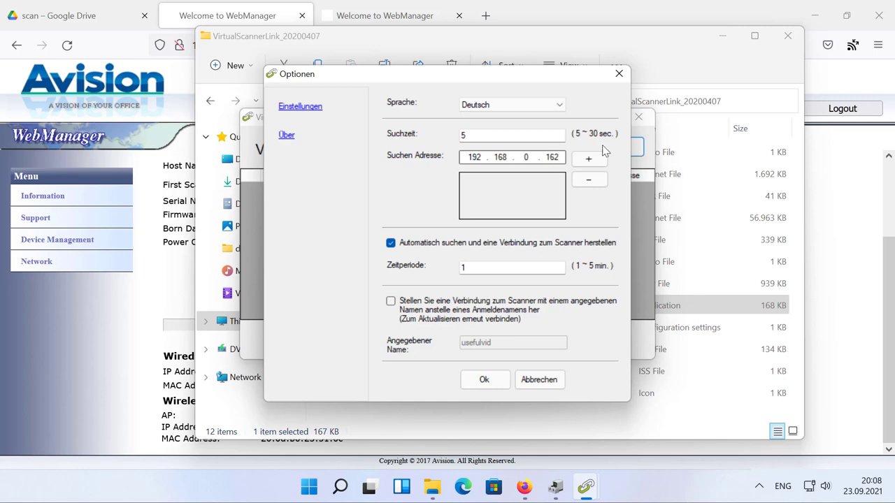
pyautogui.click(603, 159)
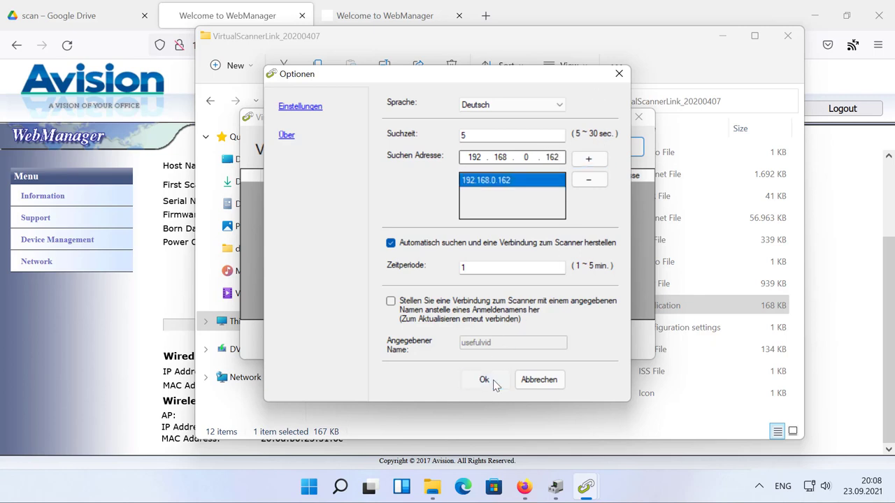
pyautogui.click(485, 379)
# Refresh the scanner list to connect the Avision AD335WN, and check its entry under Other devices in Device Manager
pyautogui.click(557, 146)
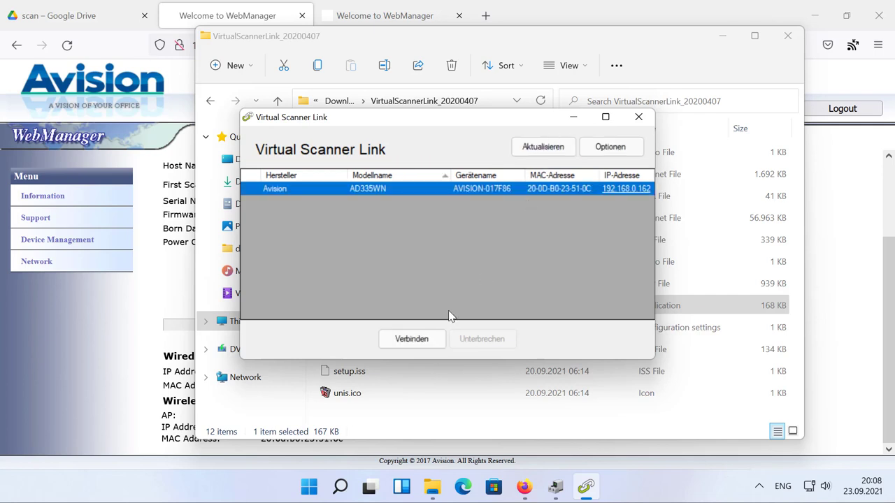
pyautogui.click(430, 339)
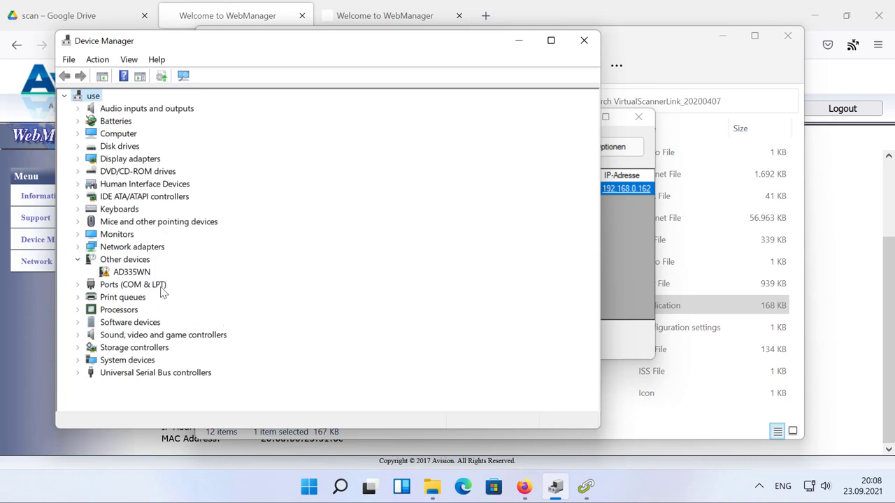
pyautogui.click(137, 272)
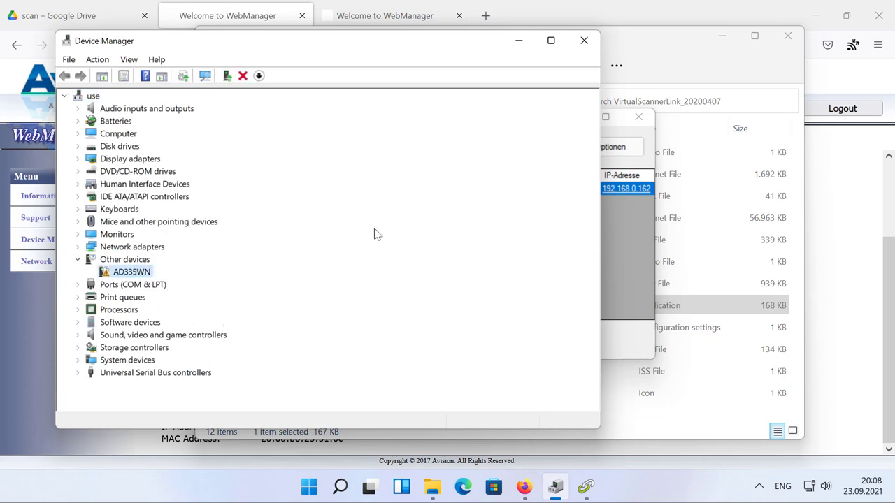
pyautogui.click(521, 41)
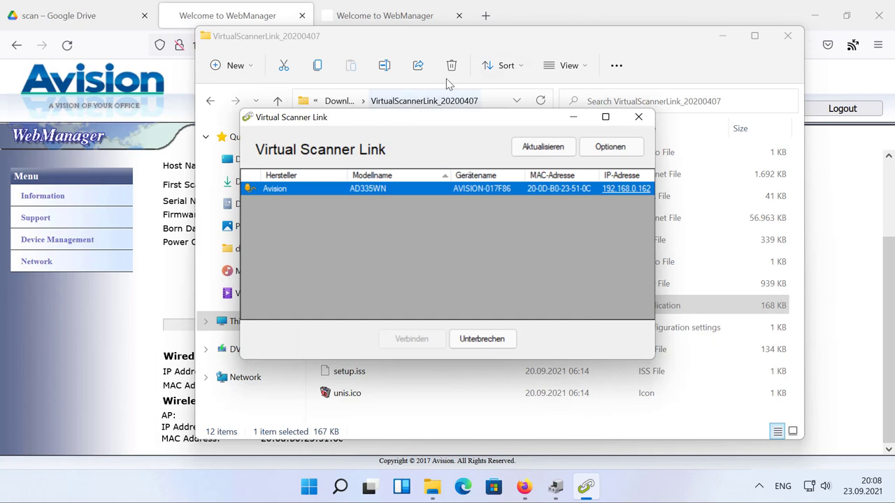
# Launch the driver installer from the AD335WN_V620_20200408 folder in Downloads and allow it to make changes
pyautogui.click(264, 104)
pyautogui.click(211, 101)
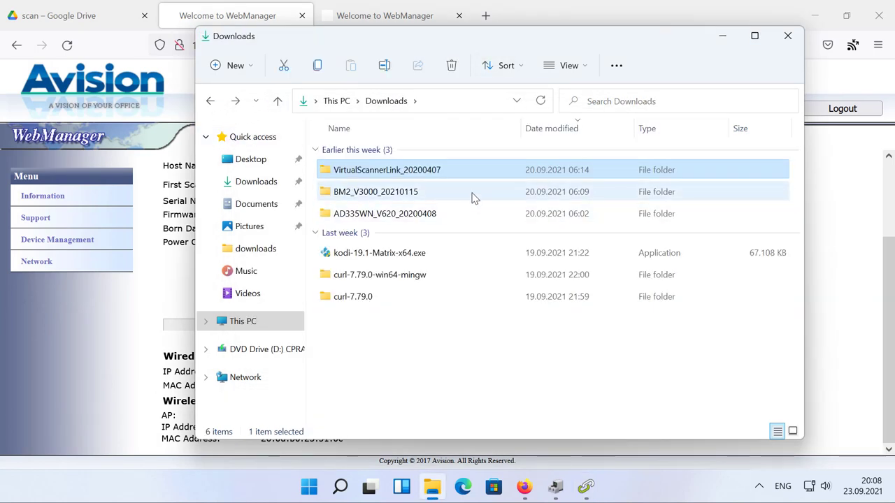
pyautogui.doubleClick(468, 215)
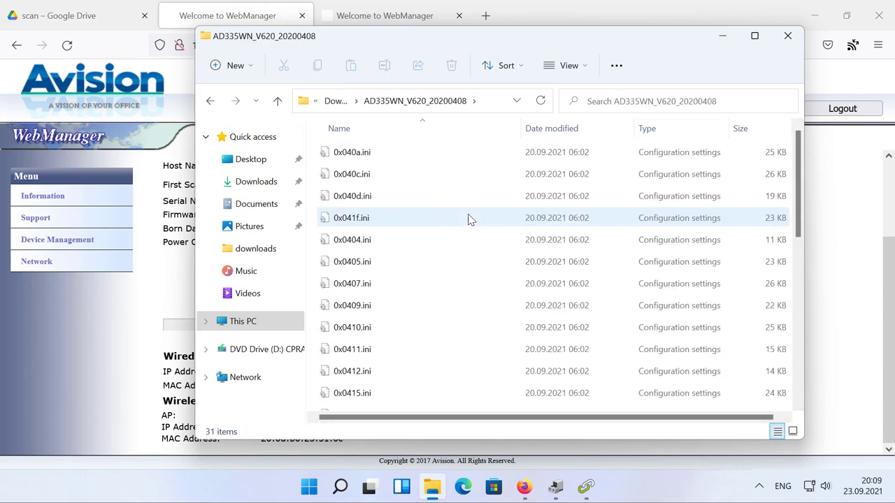
pyautogui.scroll(-5, 470, 220)
pyautogui.doubleClick(387, 271)
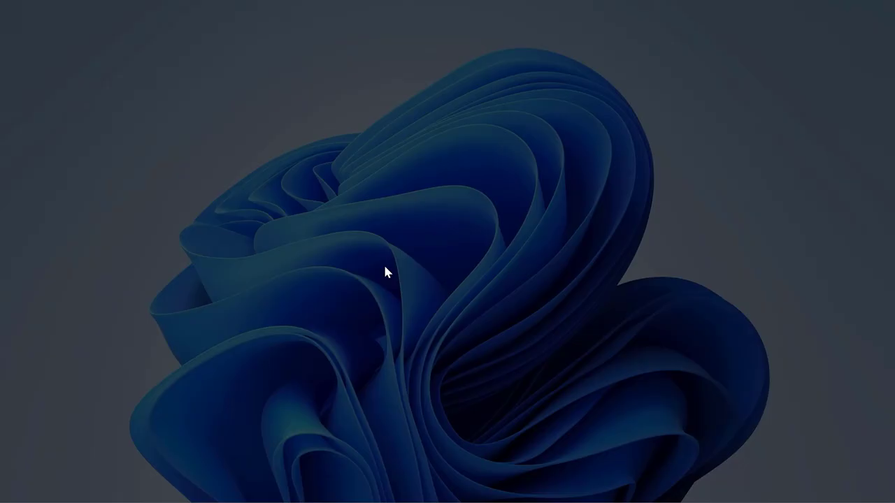
pyautogui.click(384, 357)
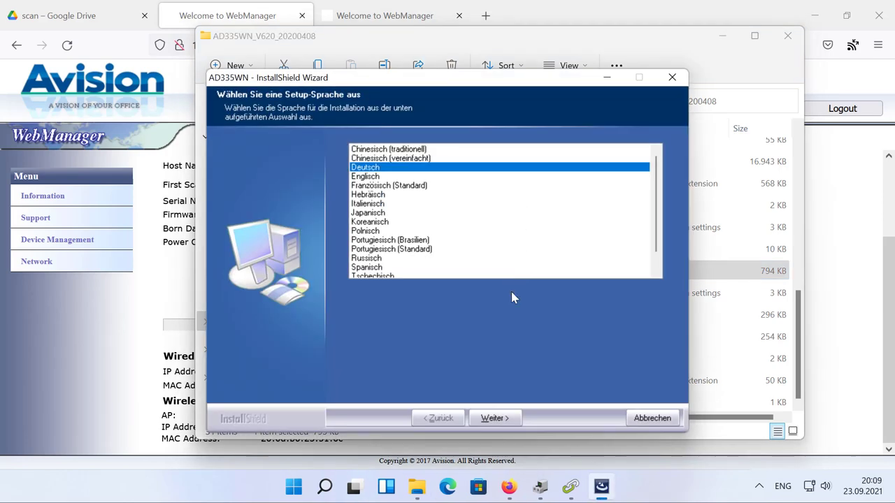
# Install the AD335WN driver with Deutsch as setup language, accepting the licence and privacy terms and keeping only the TWAIN-Treiber feature
pyautogui.click(511, 417)
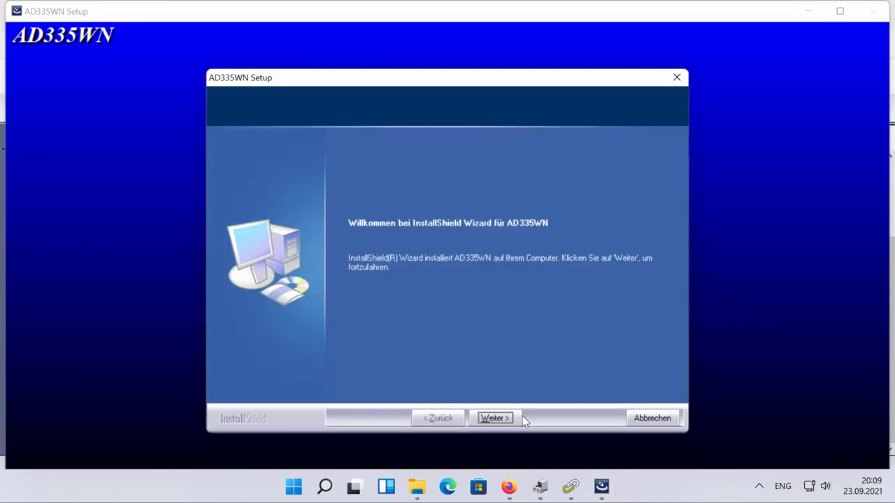
pyautogui.click(519, 418)
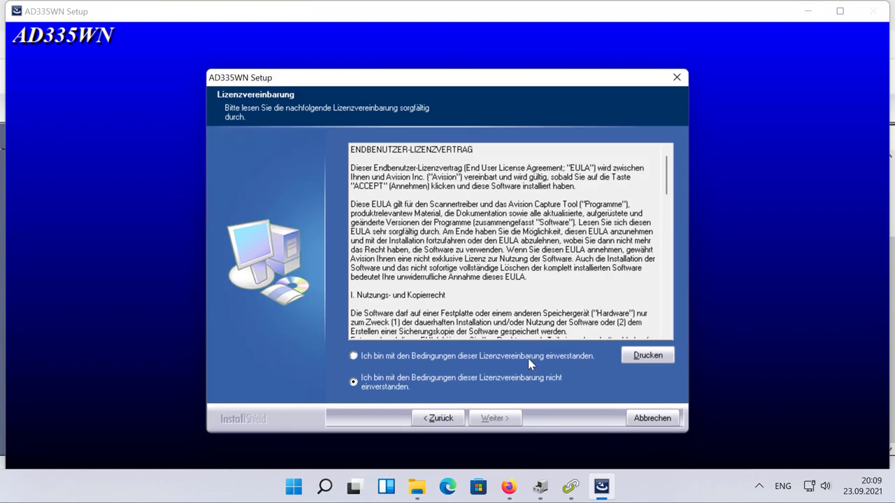
pyautogui.click(529, 357)
pyautogui.click(509, 416)
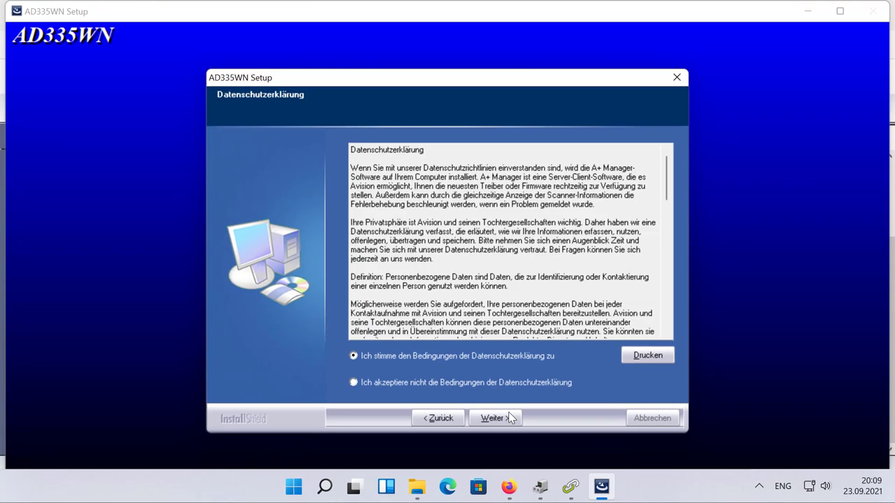
pyautogui.click(508, 417)
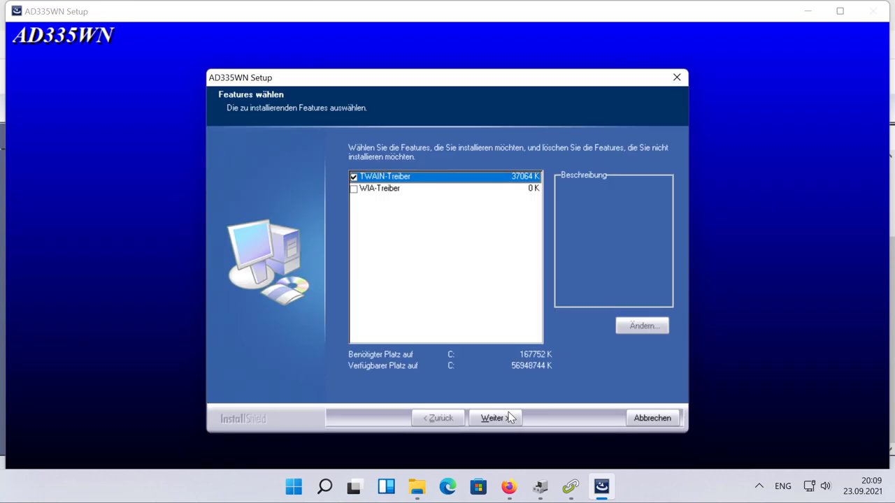
pyautogui.click(510, 417)
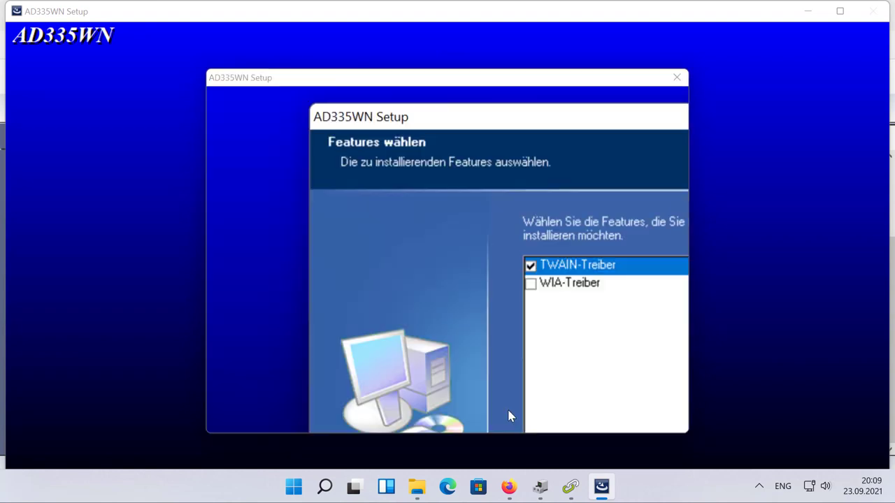
pyautogui.click(509, 418)
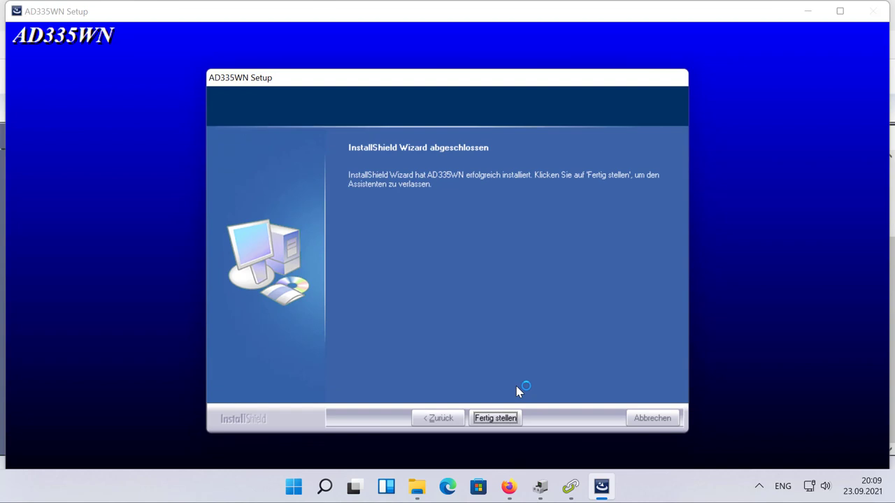
# Finish the AD335WN driver setup and check the scanner's entry under Imaging devices in Device Manager
pyautogui.click(519, 422)
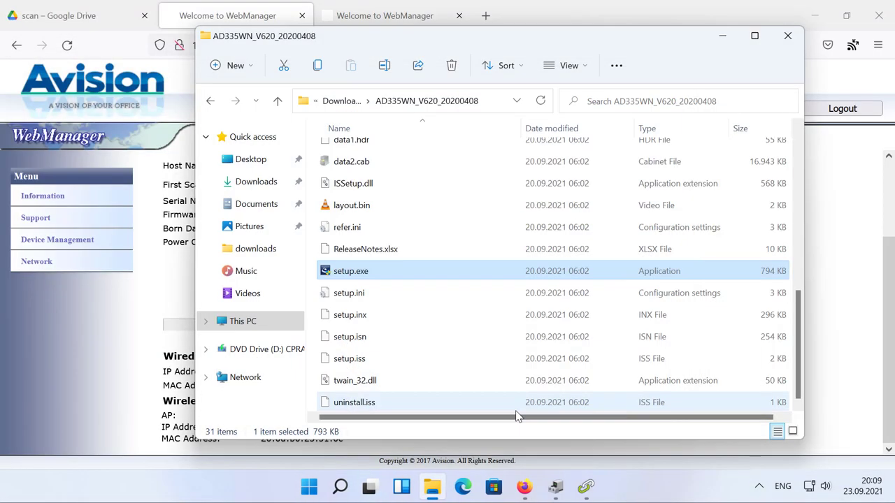
pyautogui.click(555, 487)
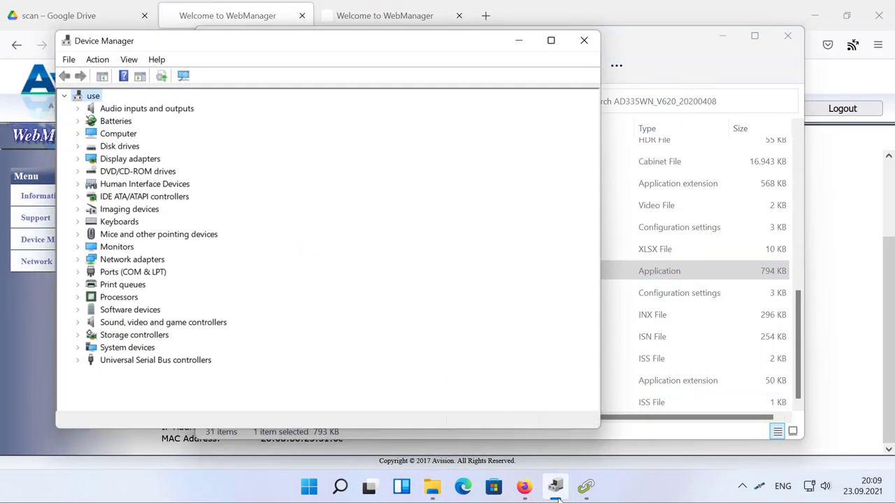
pyautogui.click(77, 209)
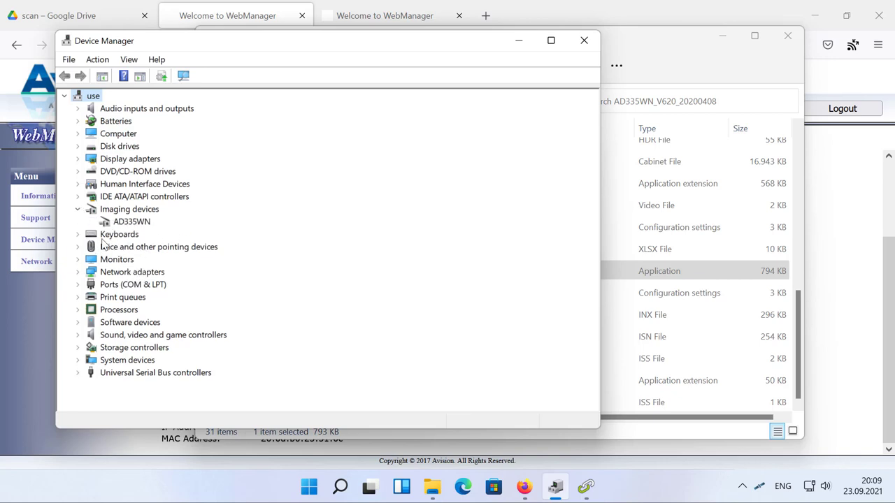
pyautogui.click(518, 43)
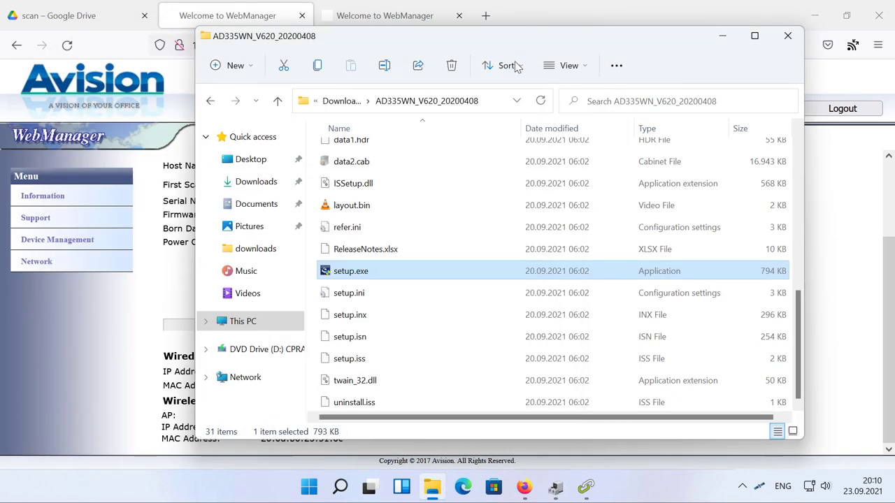
# Install Button Manager using Setup.exe from the BM2_V3000_20210115 folder in Downloads, accepting the licence agreement
pyautogui.click(210, 101)
pyautogui.doubleClick(338, 193)
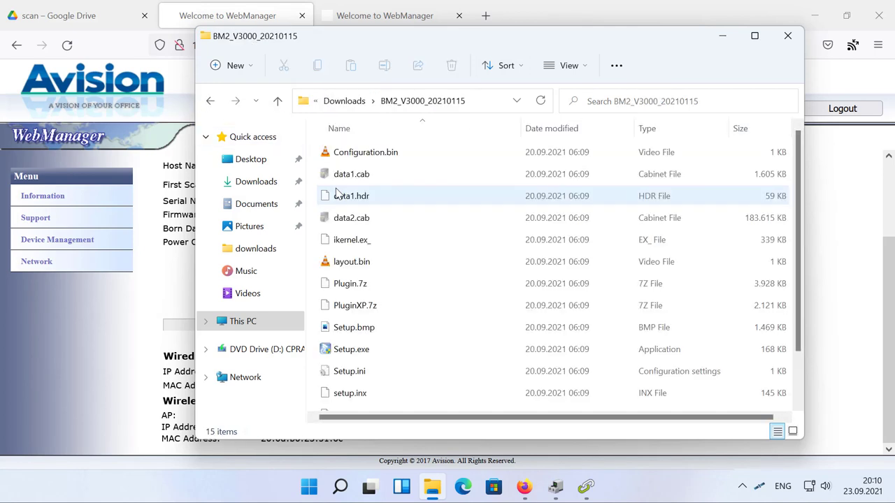
pyautogui.doubleClick(385, 349)
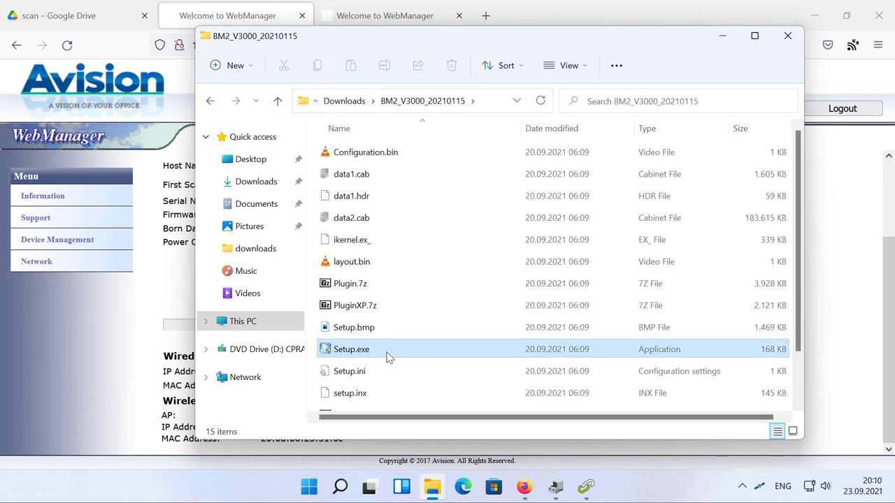
pyautogui.click(386, 359)
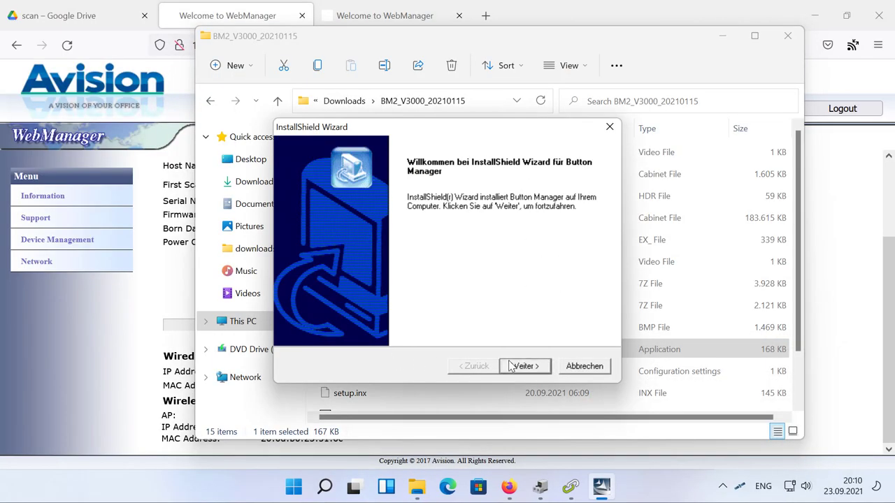
pyautogui.click(511, 367)
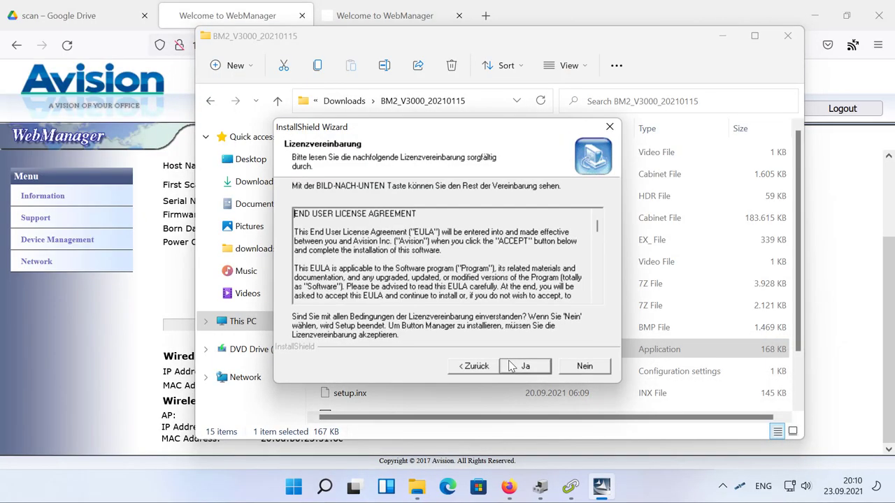
pyautogui.click(525, 366)
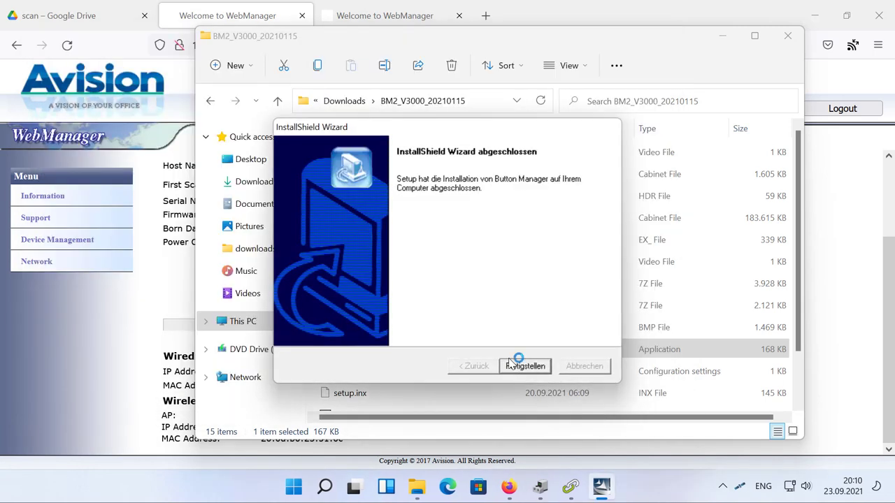
pyautogui.click(508, 362)
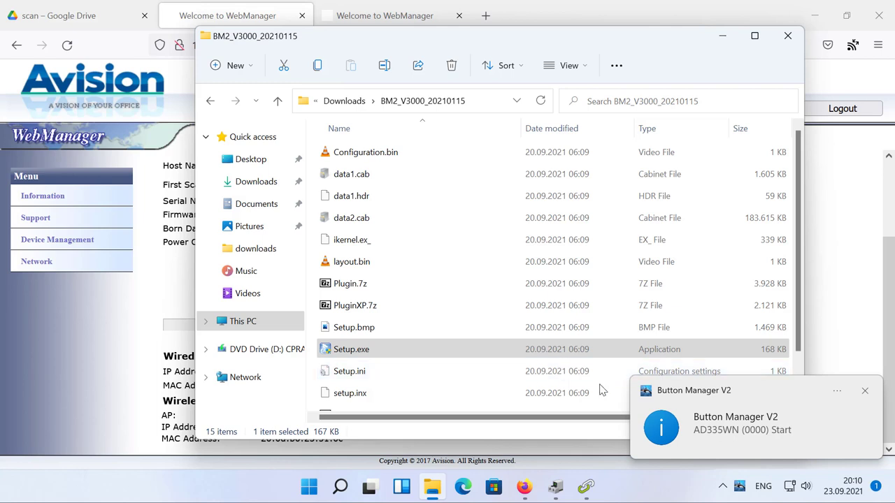
# Dismiss the Button Manager V2 notification and open the AD335WN scan button panel
pyautogui.click(720, 426)
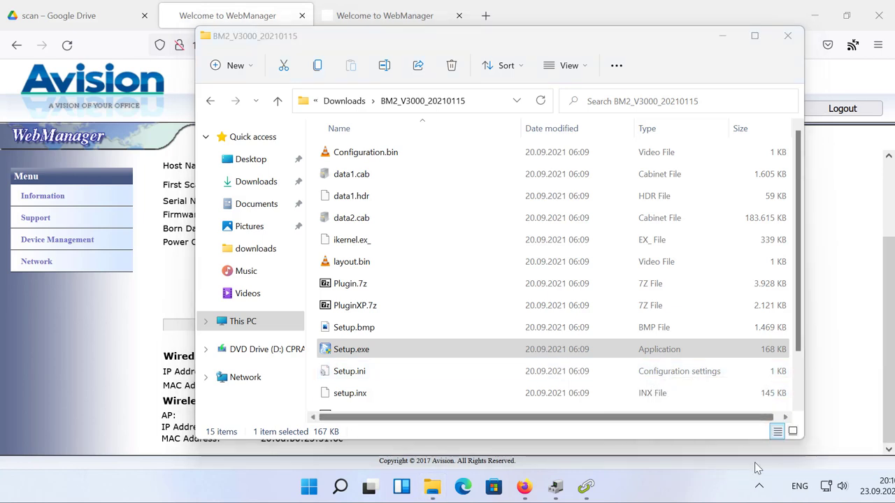
pyautogui.click(759, 485)
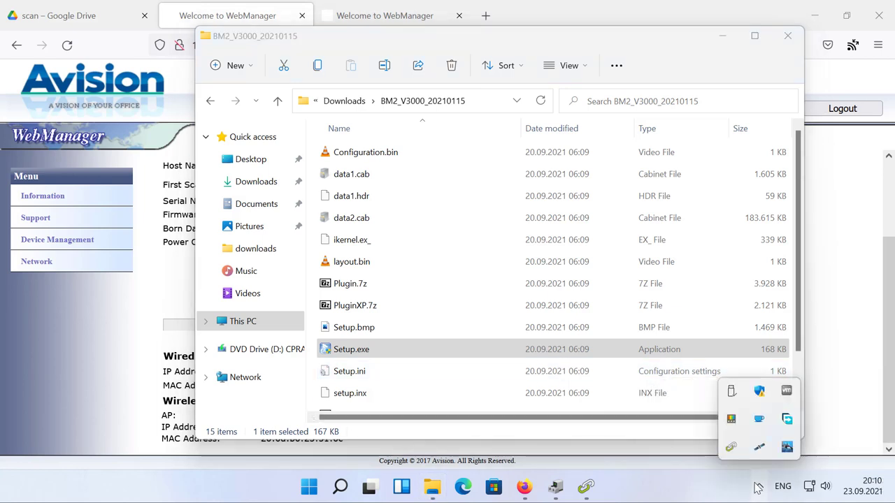
pyautogui.click(786, 448)
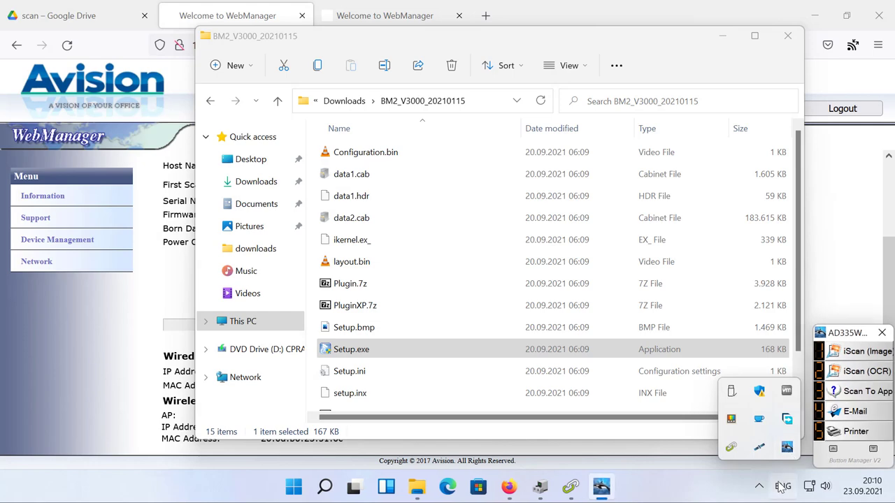
pyautogui.click(756, 489)
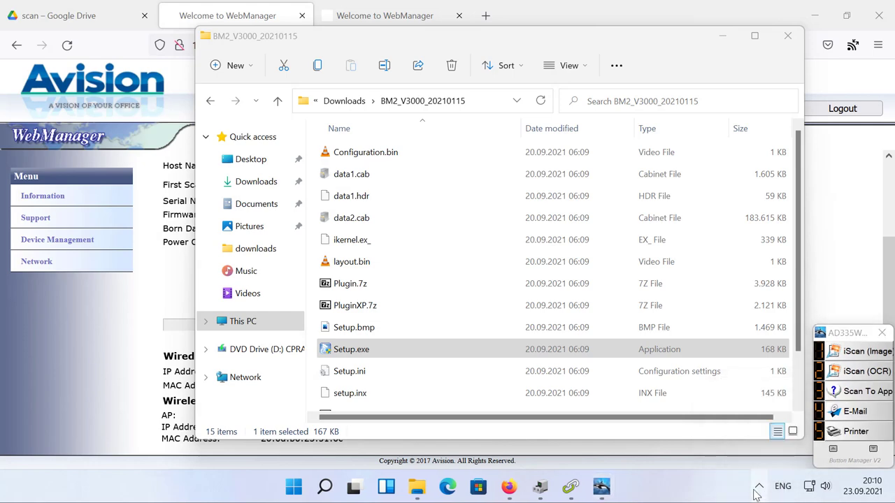
# In the properties of the iScan (Image) button, name it "PDF Drive" and set the resolution to 300 dpi
pyautogui.click(850, 352)
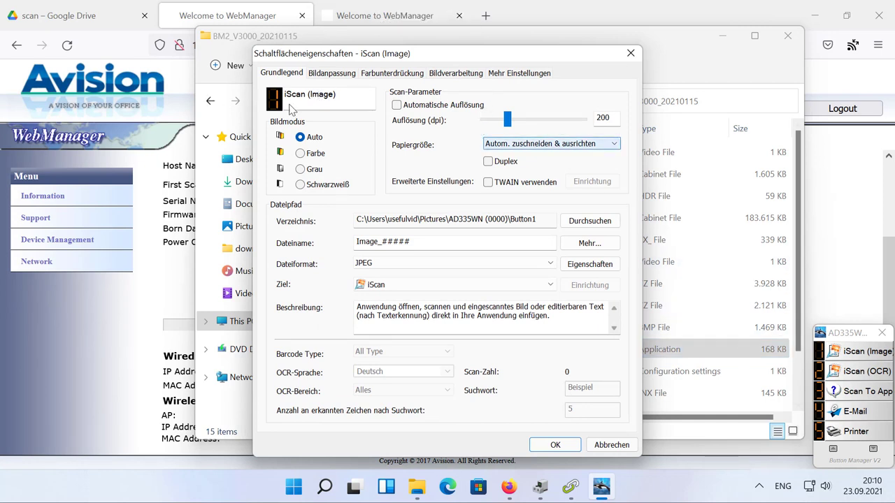
pyautogui.click(356, 92)
pyautogui.write('PDF Drive')
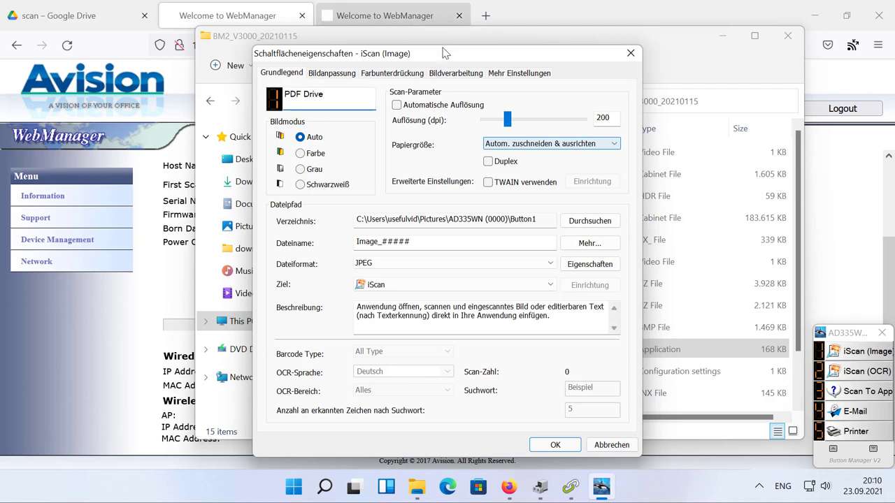
pyautogui.click(524, 120)
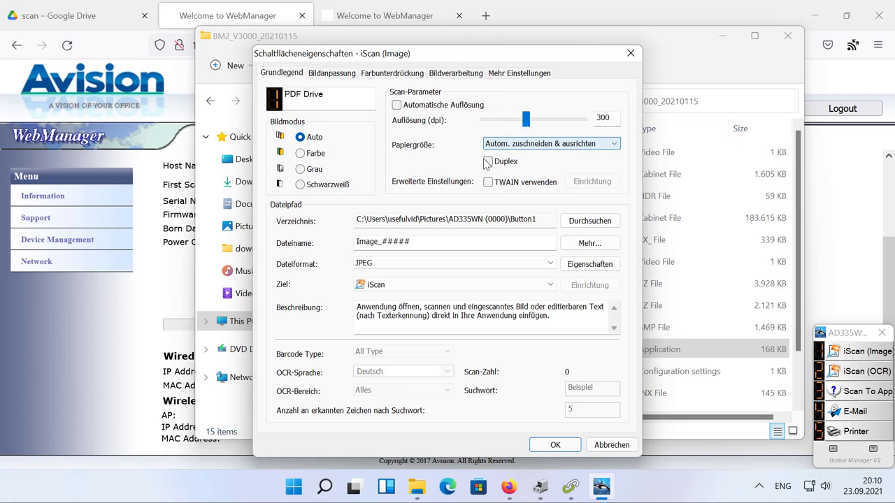
# Review the Bildanpassung and Farbunterdrückung settings of scan button 1
pyautogui.click(332, 72)
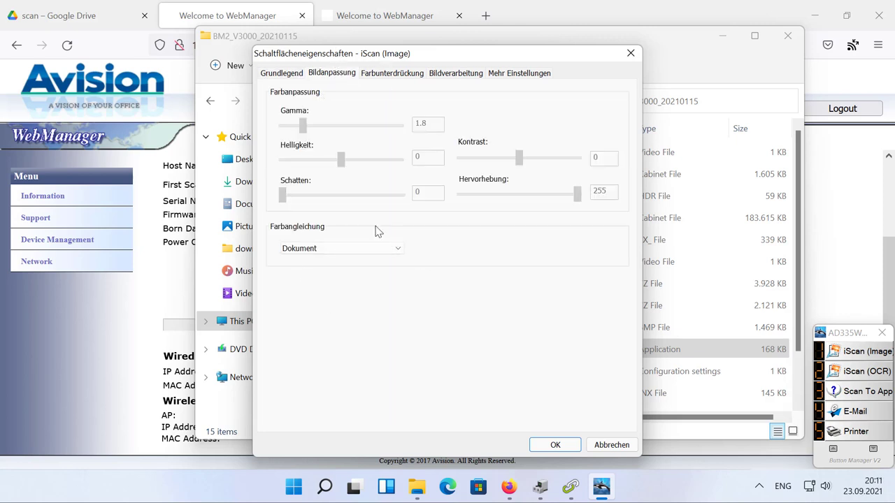
pyautogui.click(392, 73)
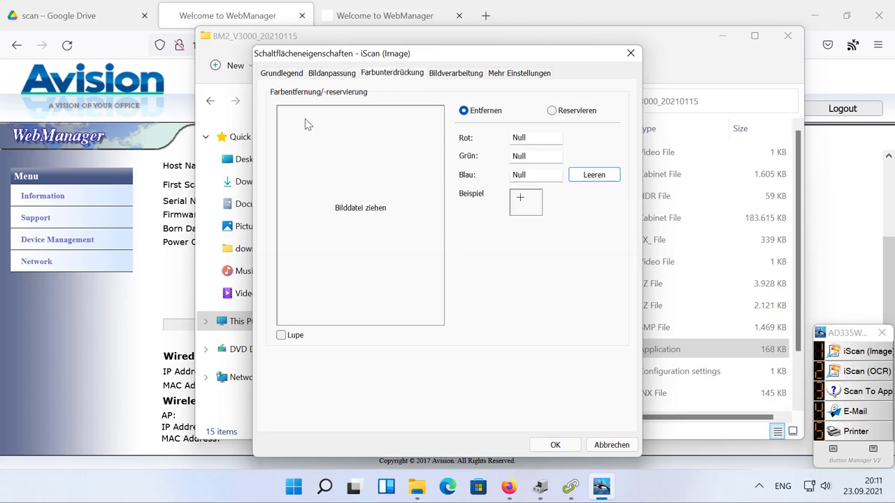